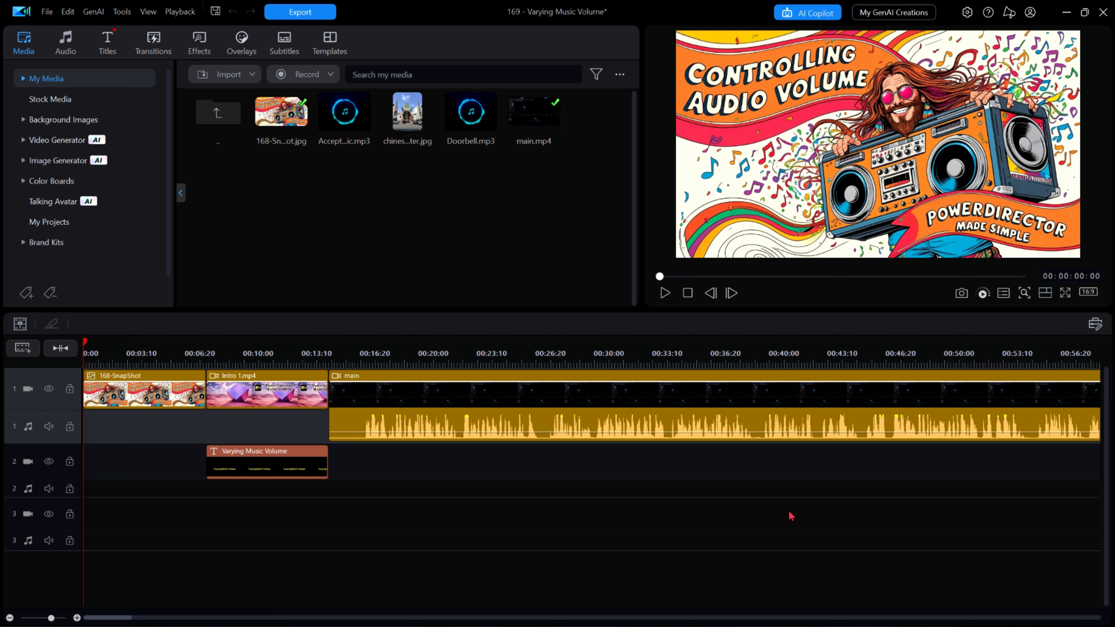
Step: Add the Accept The Challenge music file to audio track 2 at the start of the timeline
drag(344, 111, 51, 574)
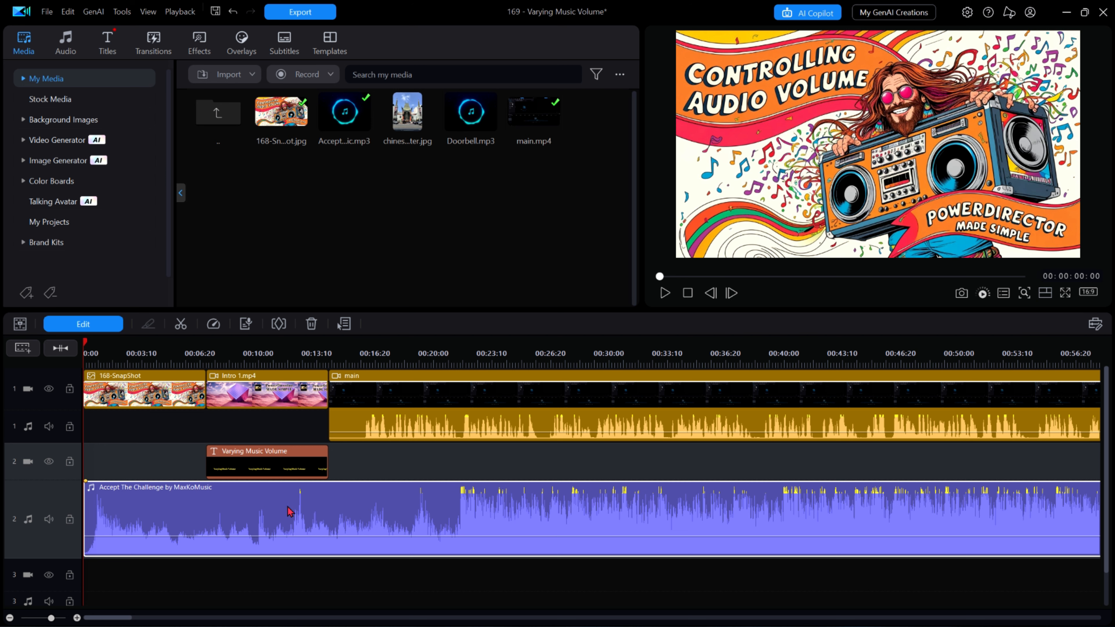
Step: Apply Dynamic Range Compression with an output gain of -10 dB to the music clip in the Audio Editor
click(108, 327)
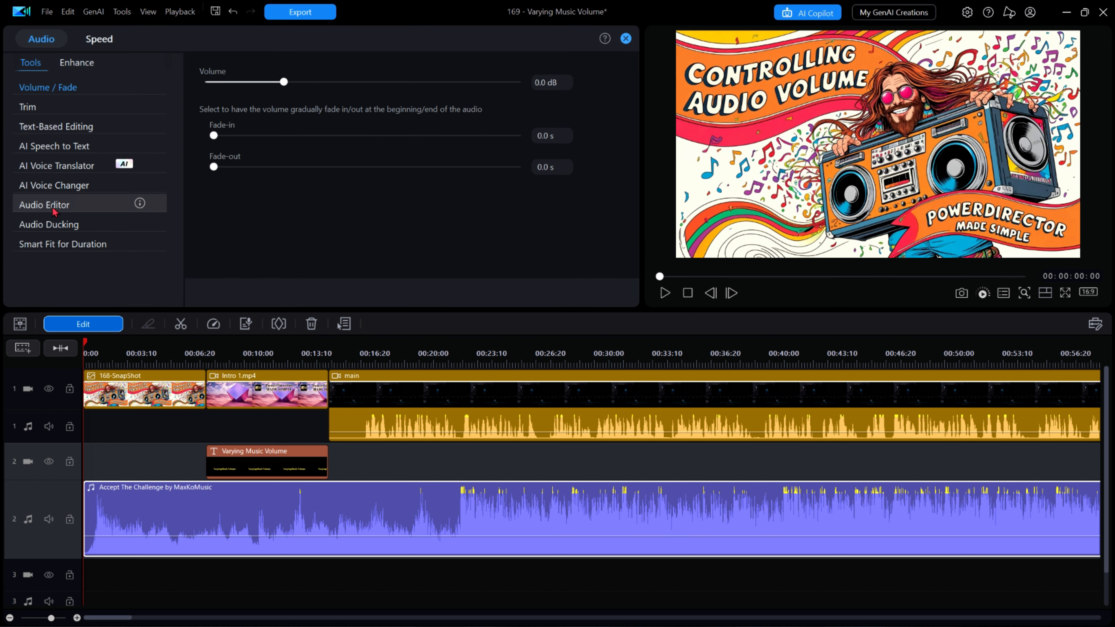
click(53, 208)
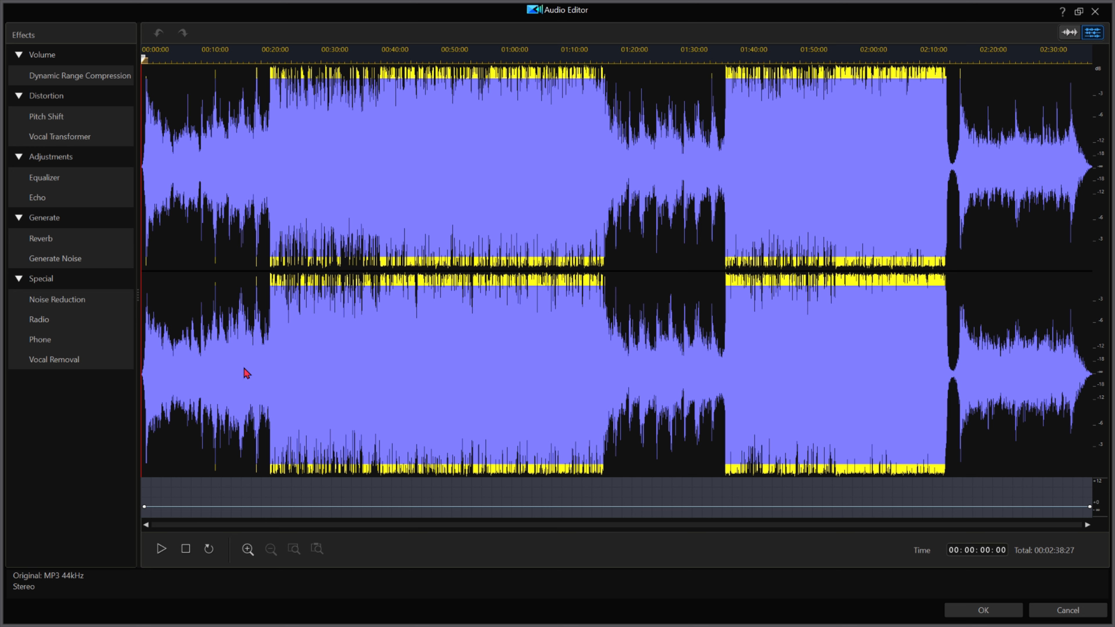
click(90, 76)
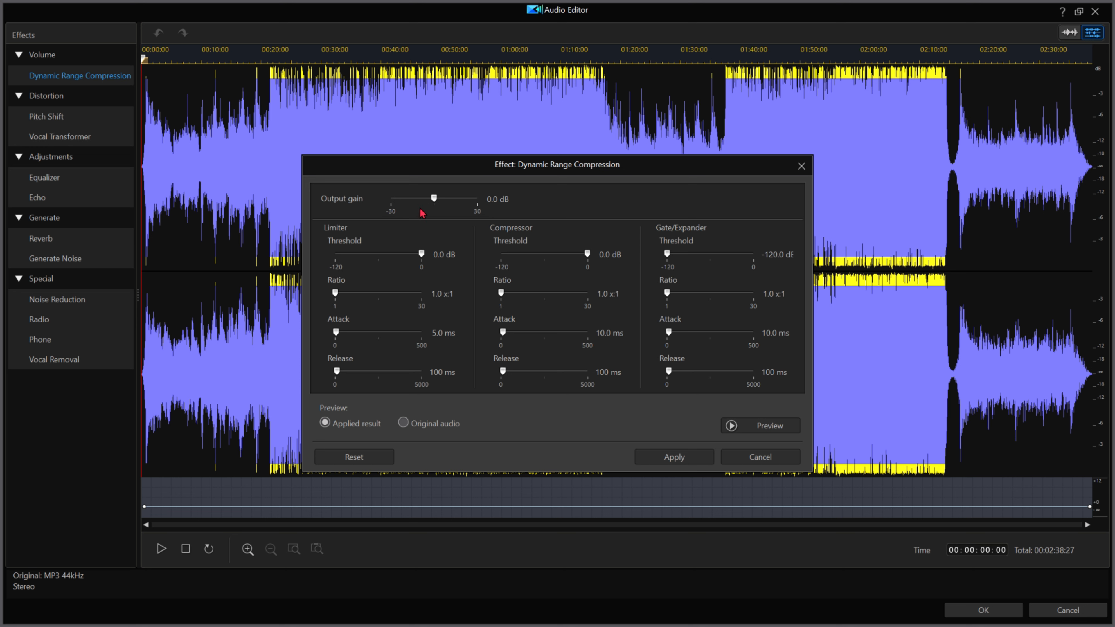
mouse_move(492, 206)
click(492, 198)
text(-10)
key(Return)
click(674, 457)
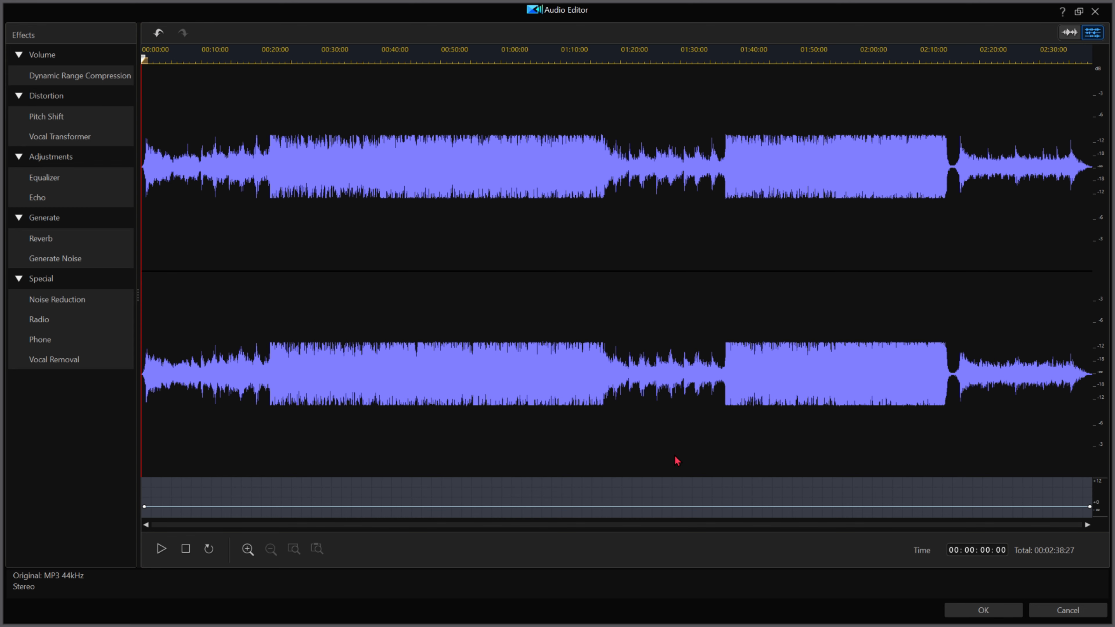
click(986, 610)
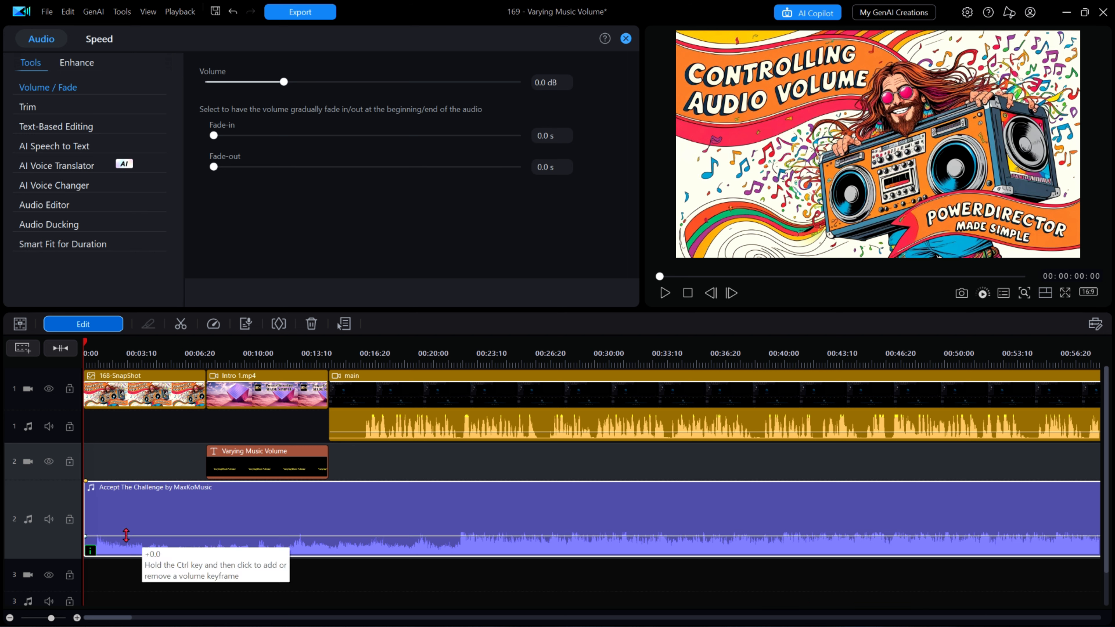
Step: Add volume keyframes on the music clip and raise its volume over the intro, sloping down where the main clip begins
mouse_move(90, 552)
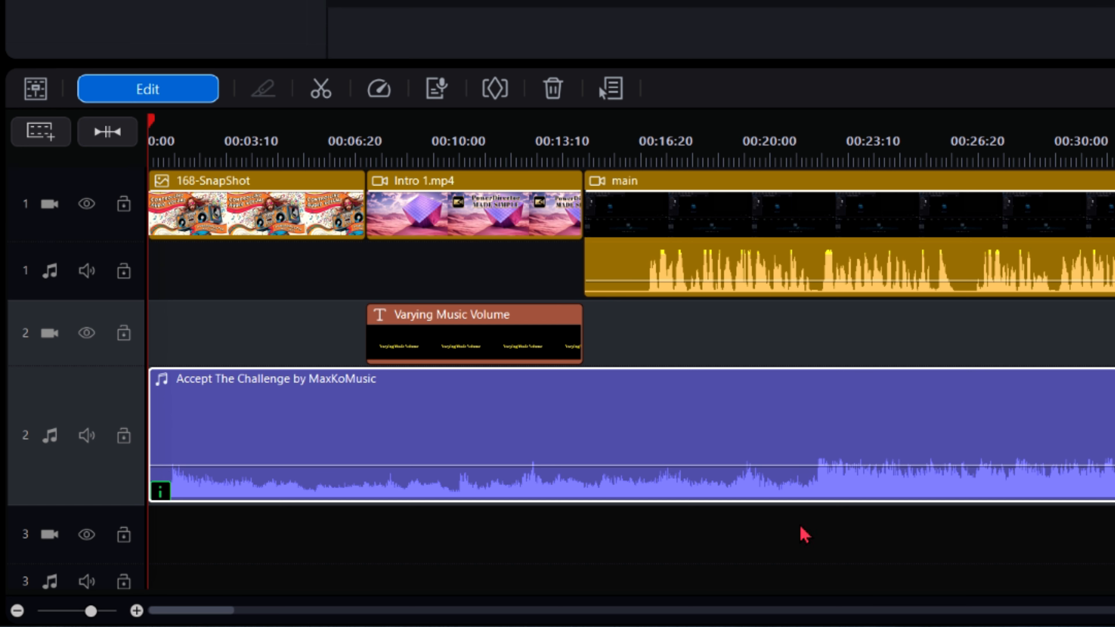
key(space)
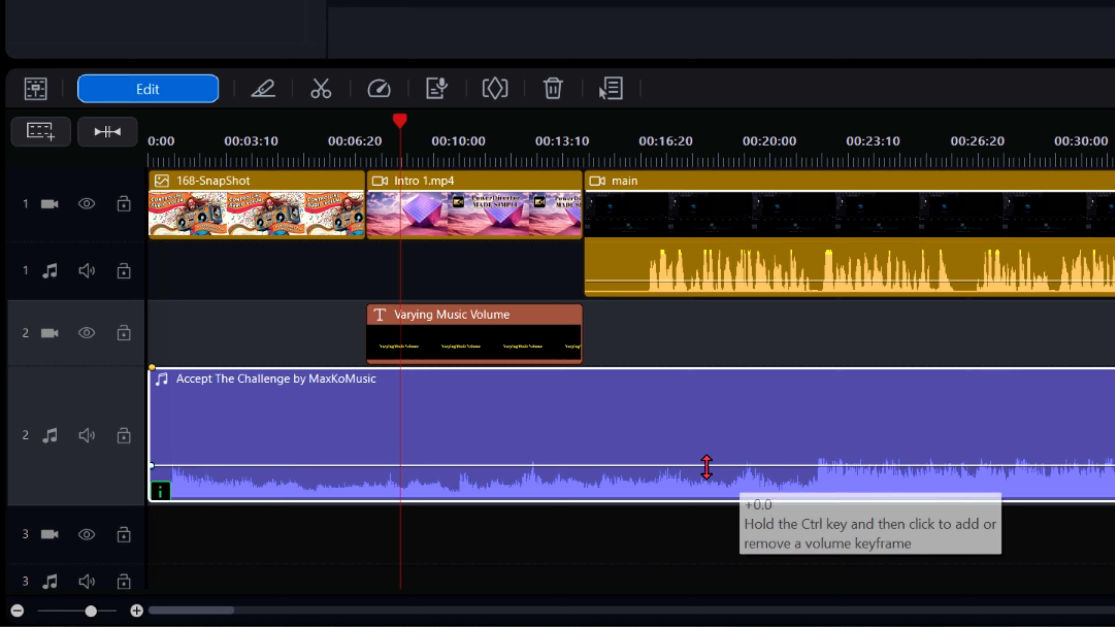
ctrl+click(641, 468)
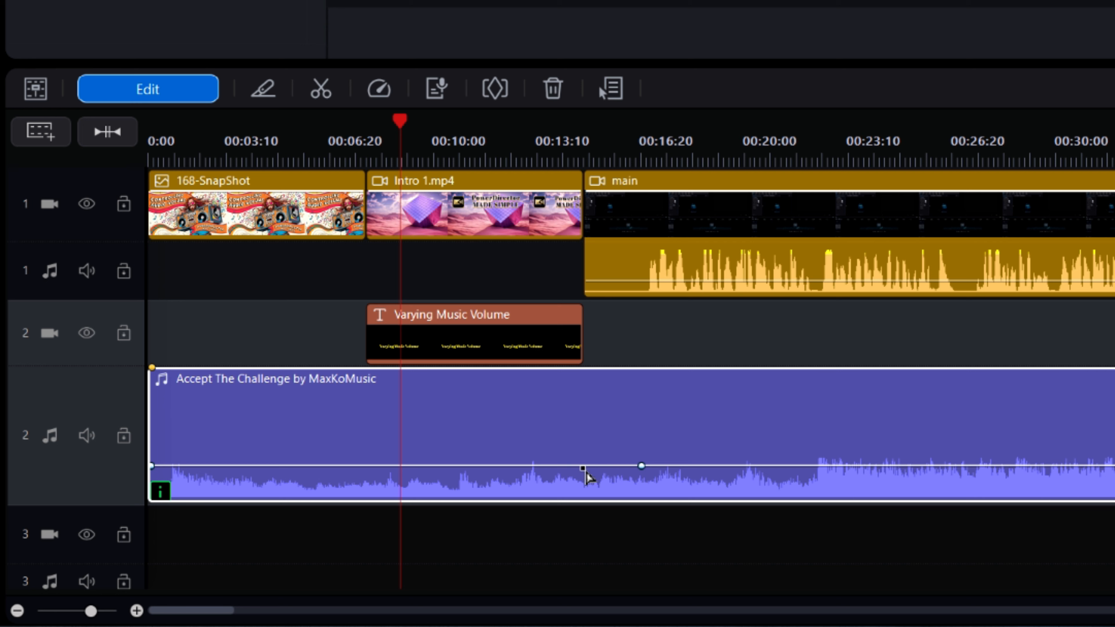
ctrl+click(582, 470)
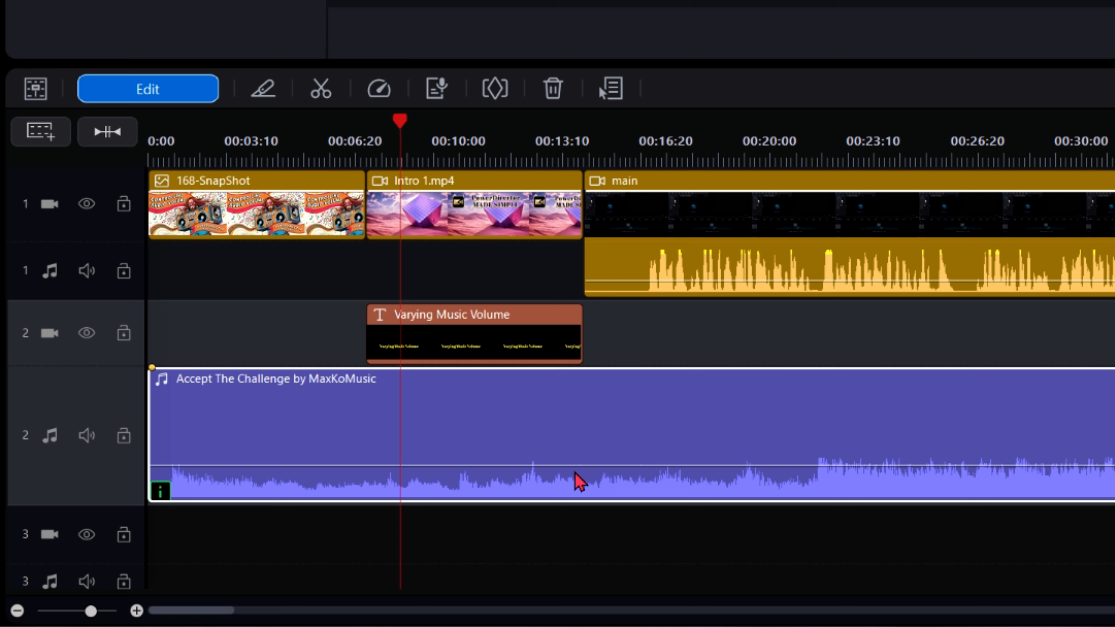
drag(584, 472, 584, 445)
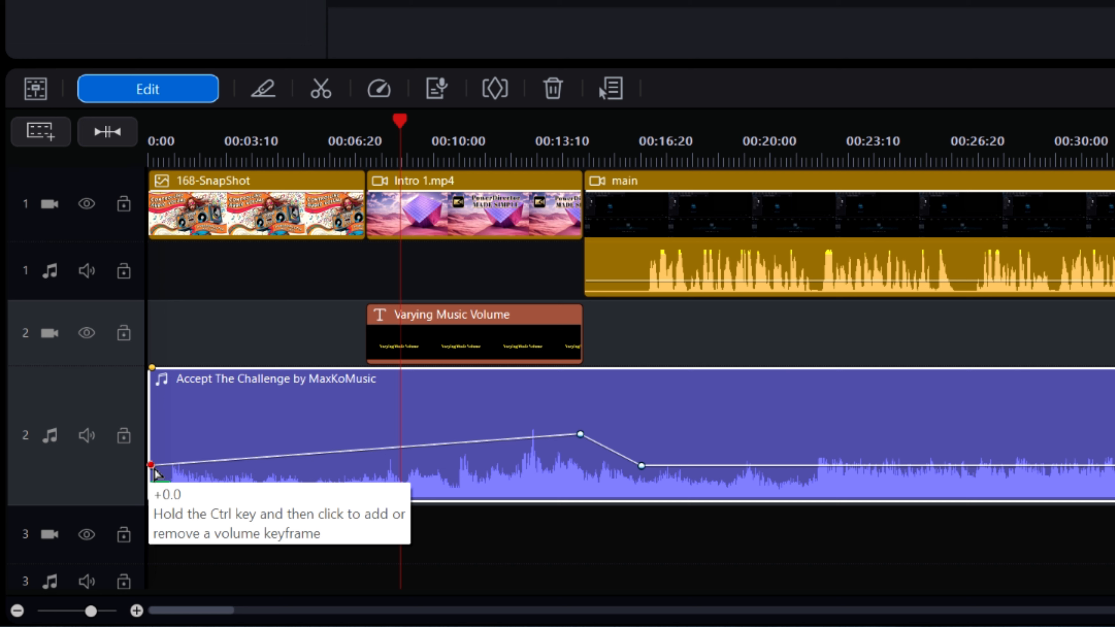
drag(155, 468, 157, 440)
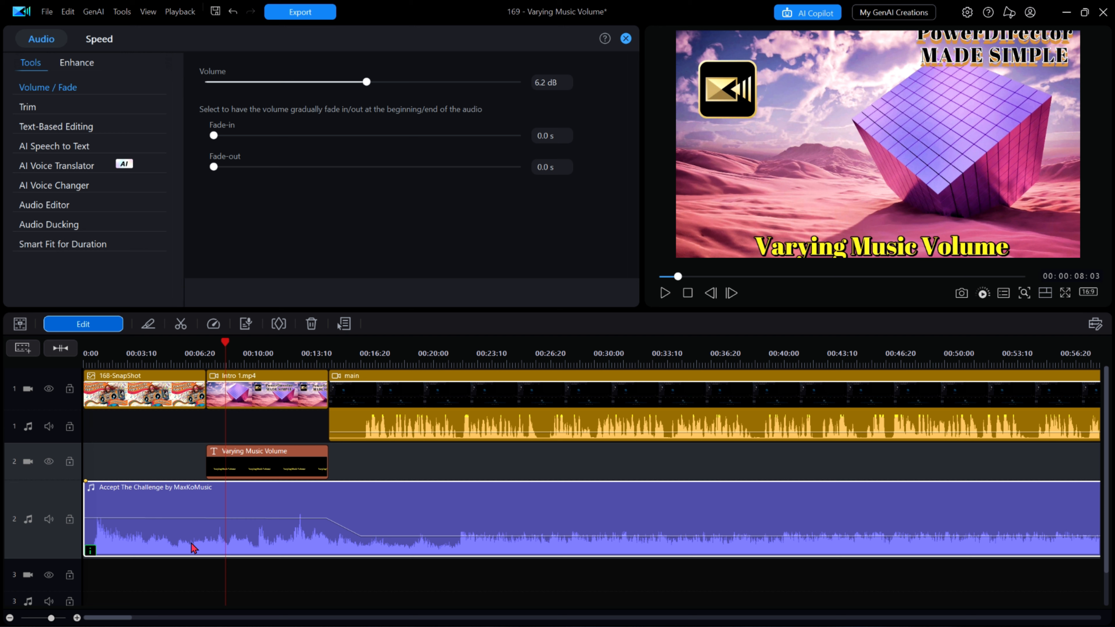
Step: Open the music clip's Keyframe Settings and set the first volume keyframe to 6.0 dB
click(278, 324)
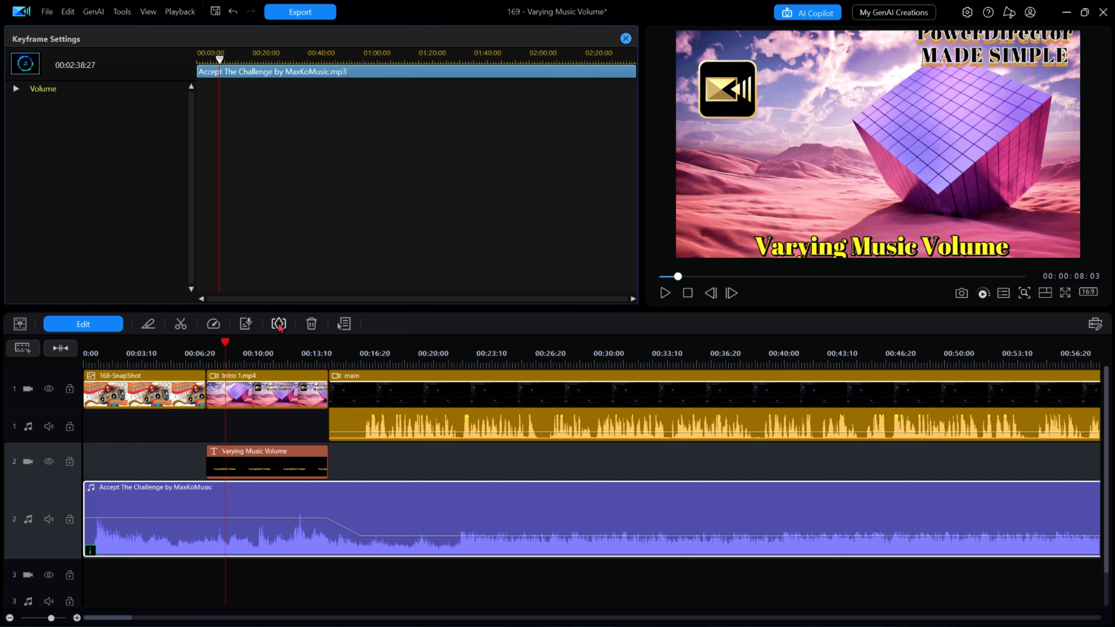
click(16, 89)
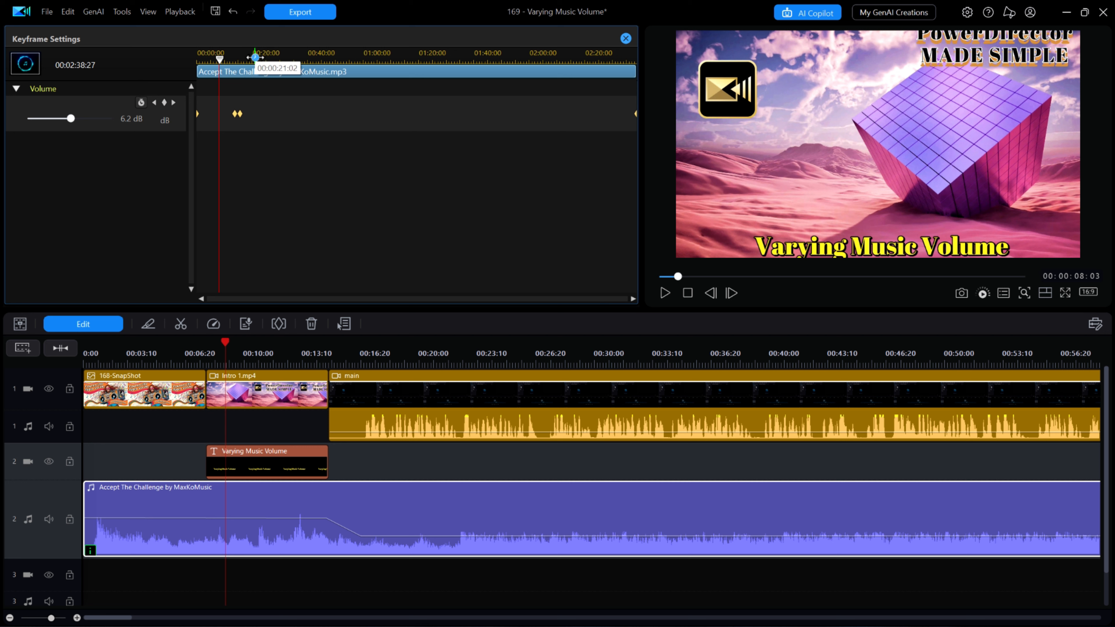
drag(255, 58, 323, 59)
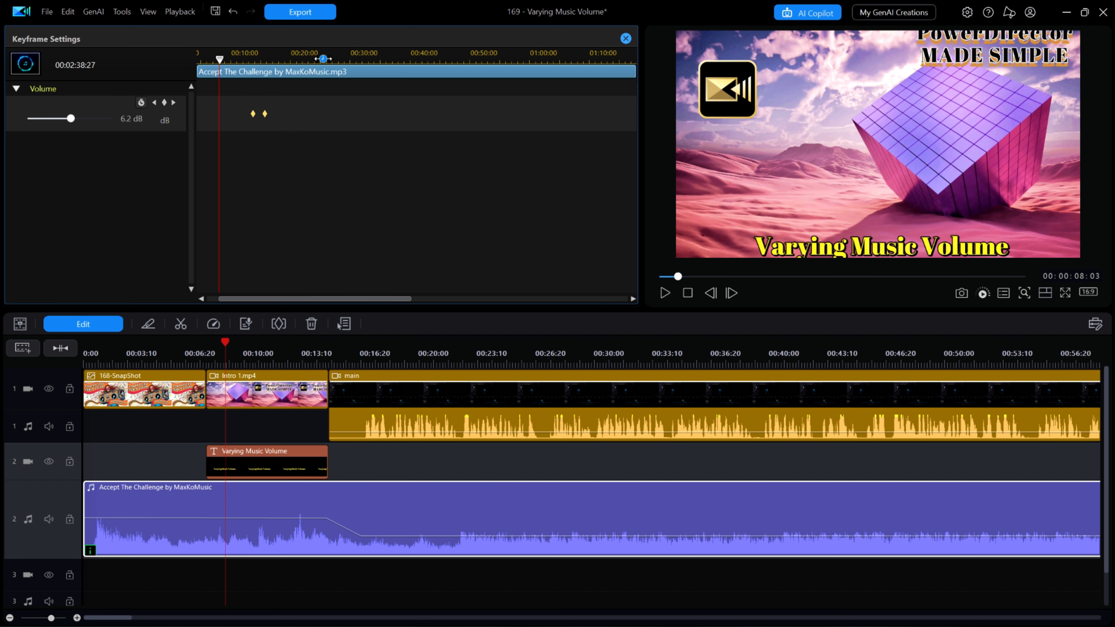
drag(292, 299, 281, 299)
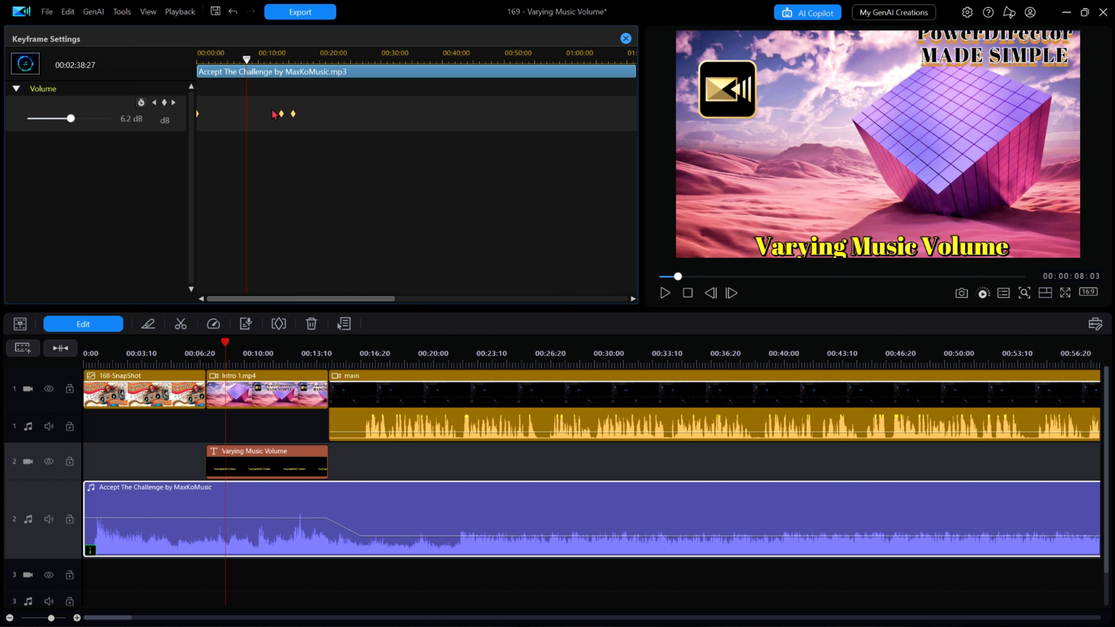
drag(301, 59, 379, 56)
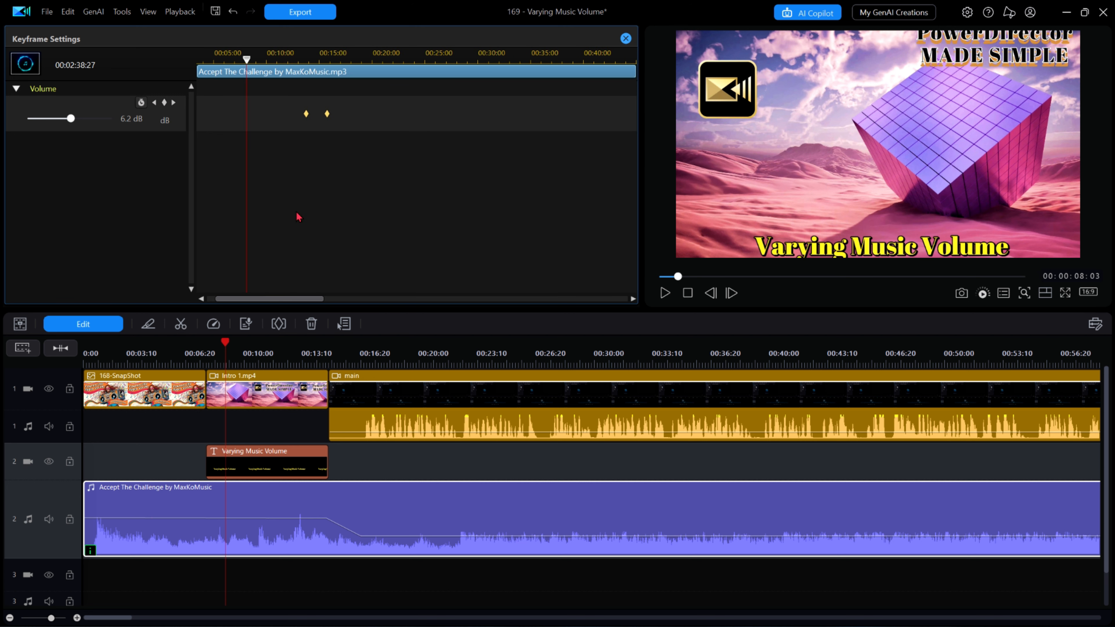
drag(266, 299, 257, 298)
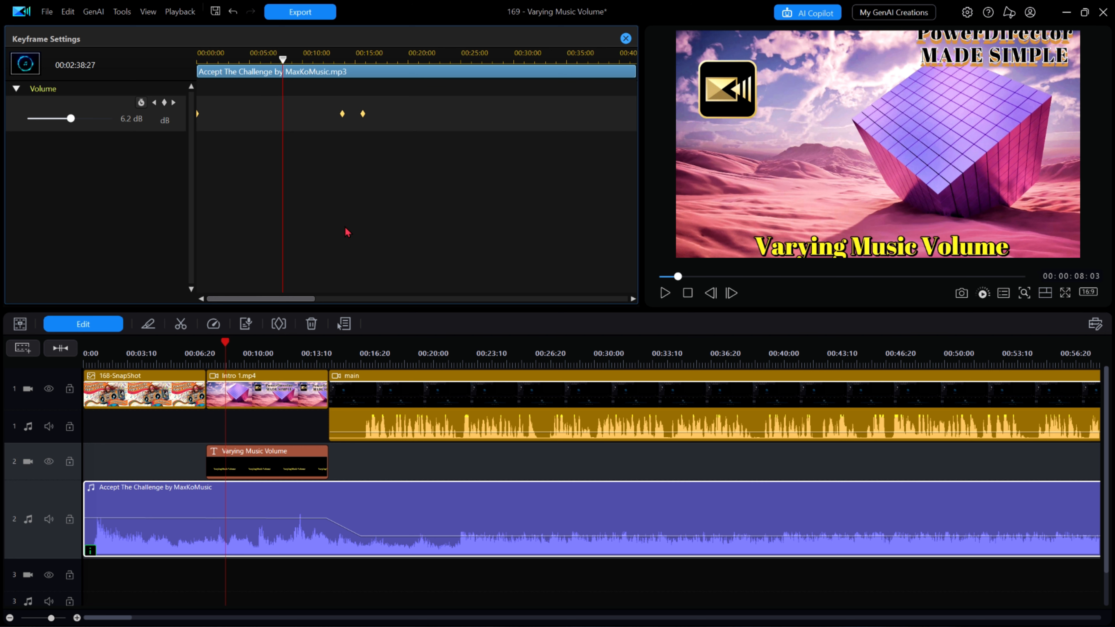
key(Home)
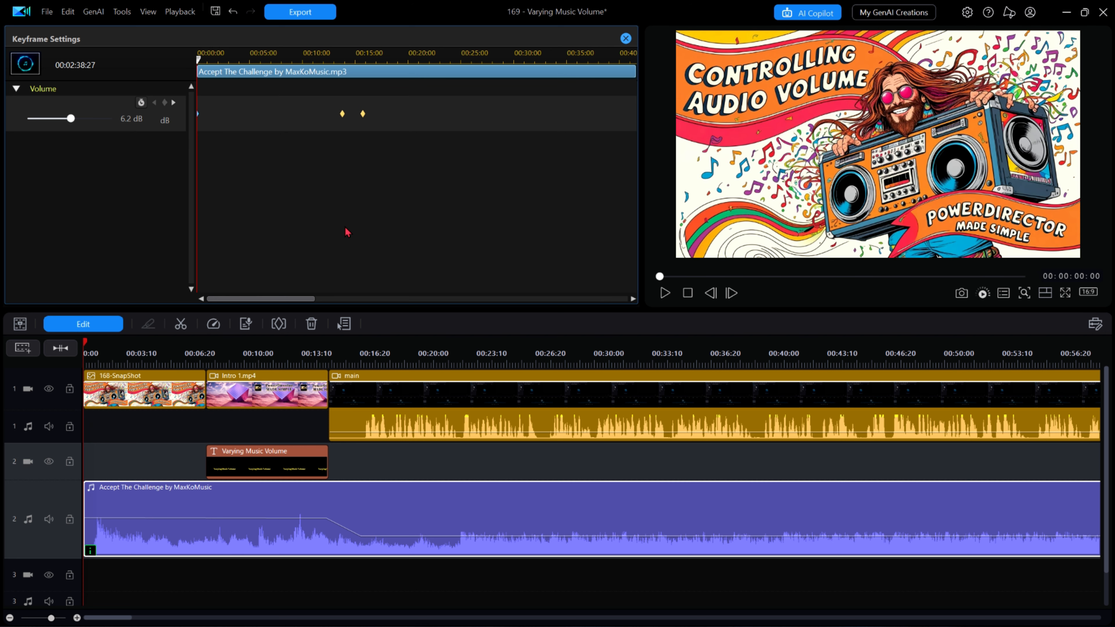
click(127, 118)
text(6.0)
key(Return)
Step: Set the second volume keyframe to 6.0 dB
click(342, 114)
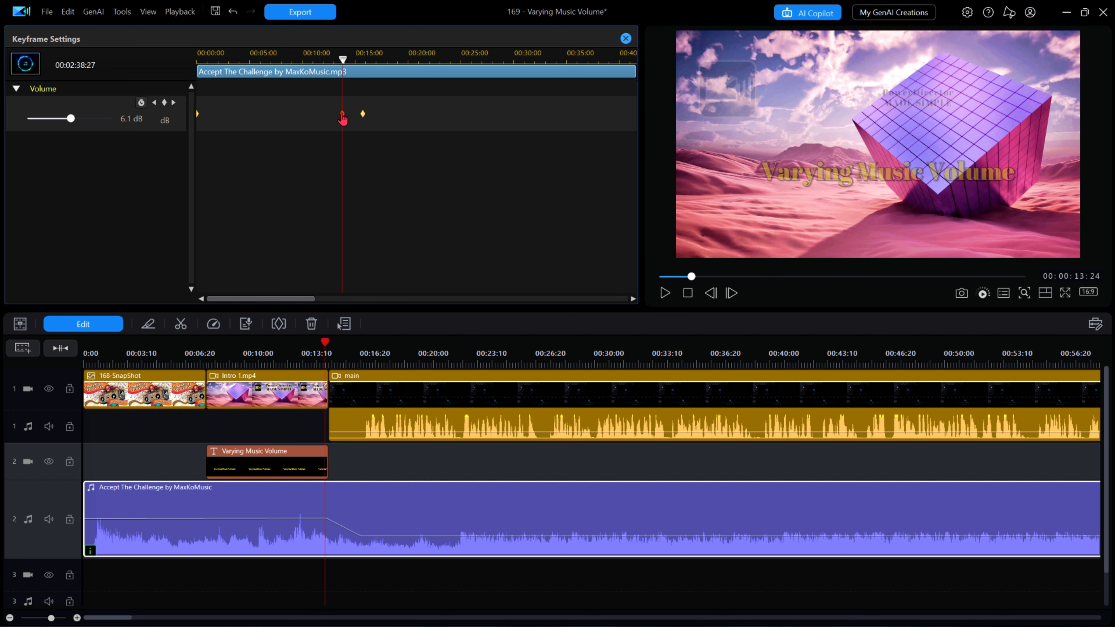
click(127, 119)
text(6.0)
key(Return)
Step: Set the third volume keyframe to 0 dB
click(363, 115)
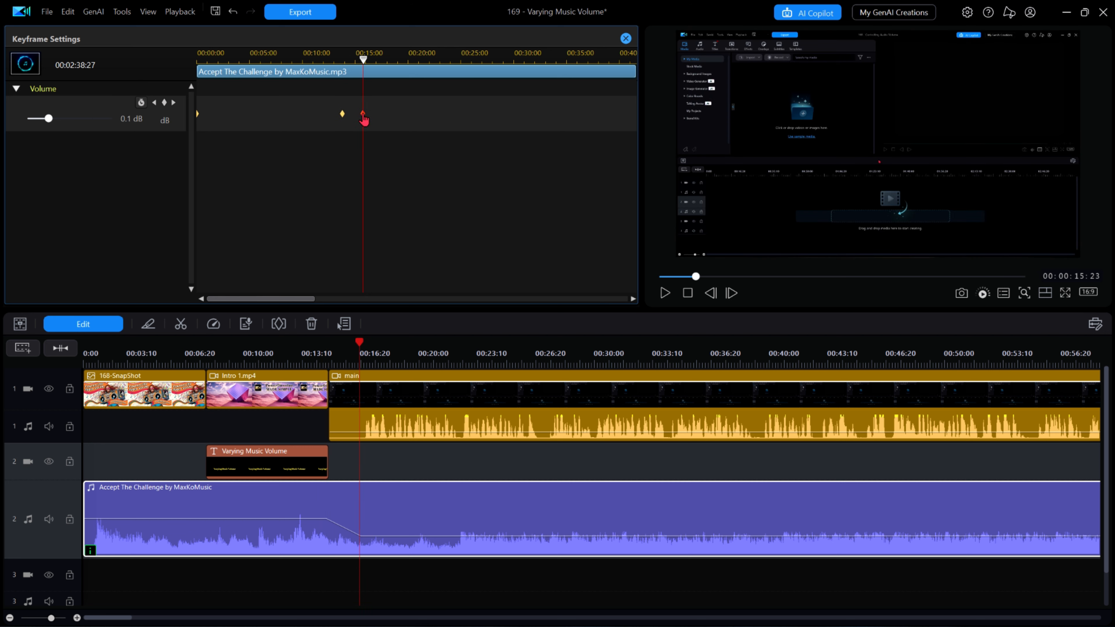
click(128, 118)
text(0)
key(Return)
Step: Add a volume keyframe at the music clip's end muted to -∞ dB and close Keyframe Settings
drag(251, 303, 582, 326)
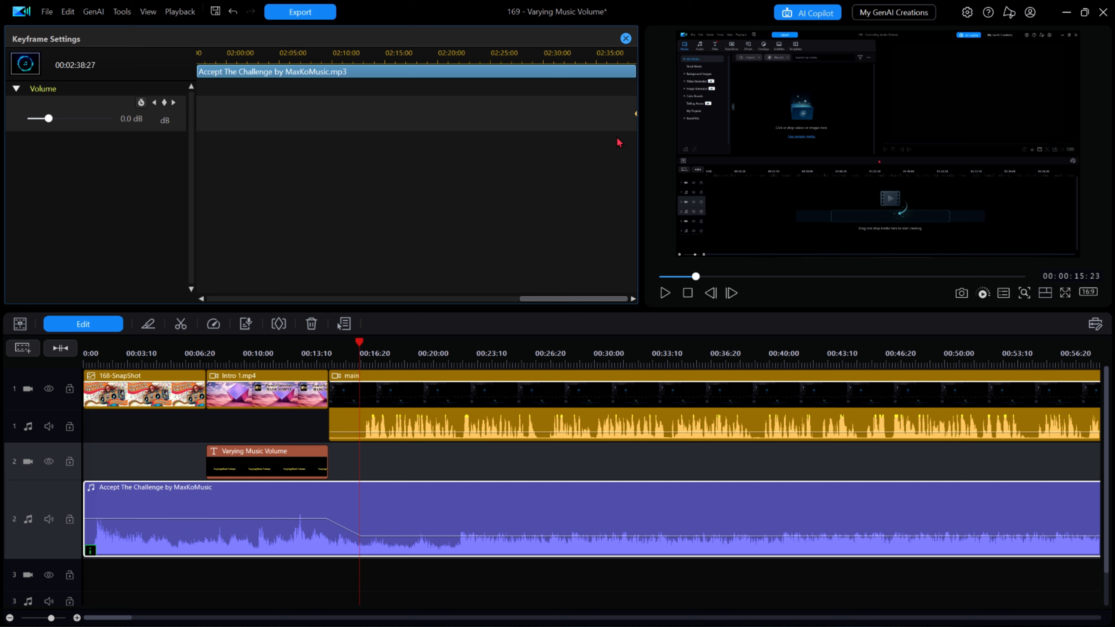
key(End)
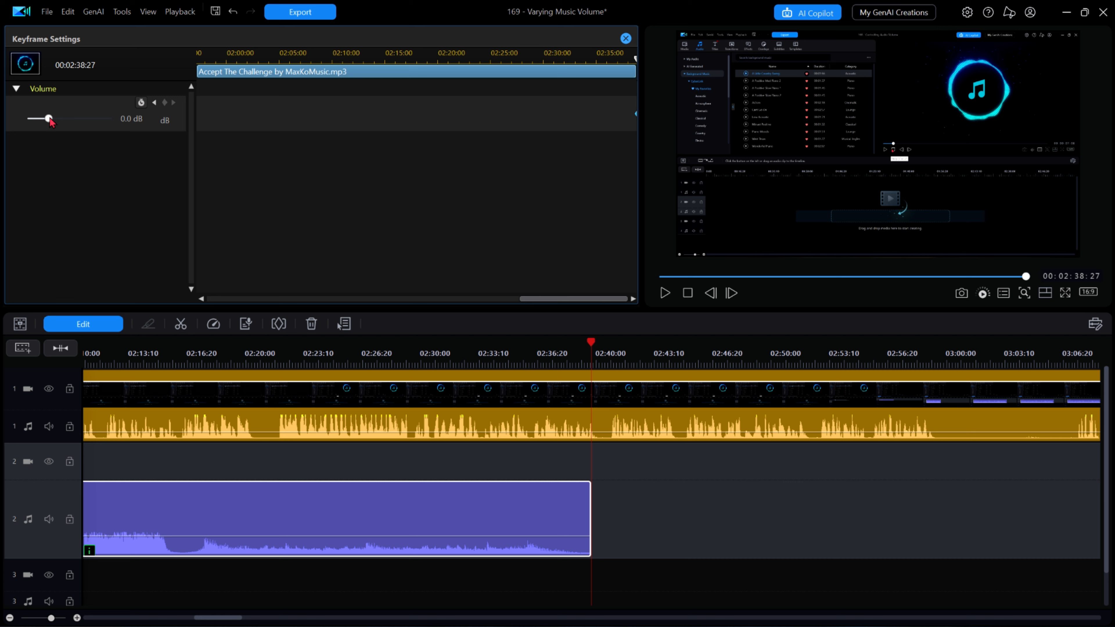
drag(49, 118, 3, 112)
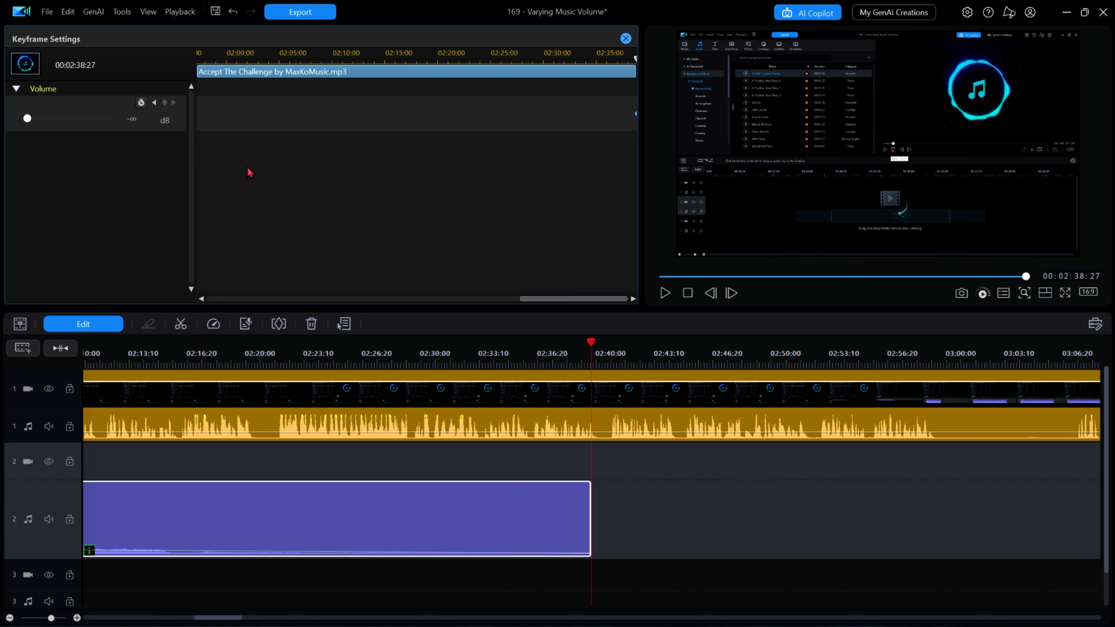
click(625, 38)
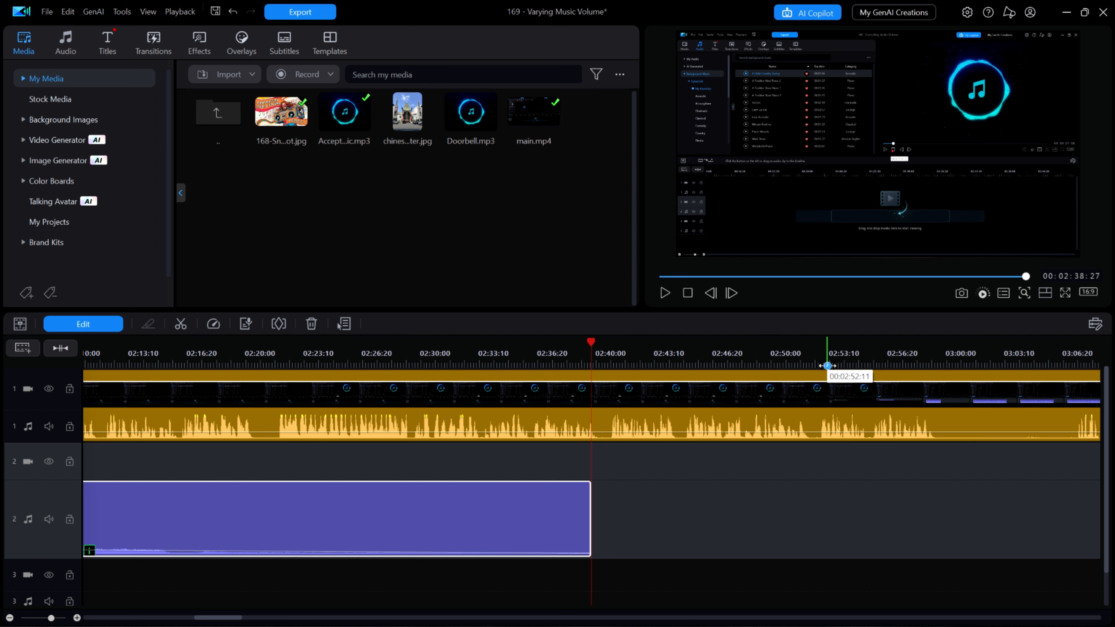
Step: Zoom out the timeline and play back the music clip's volume envelope
key(Home)
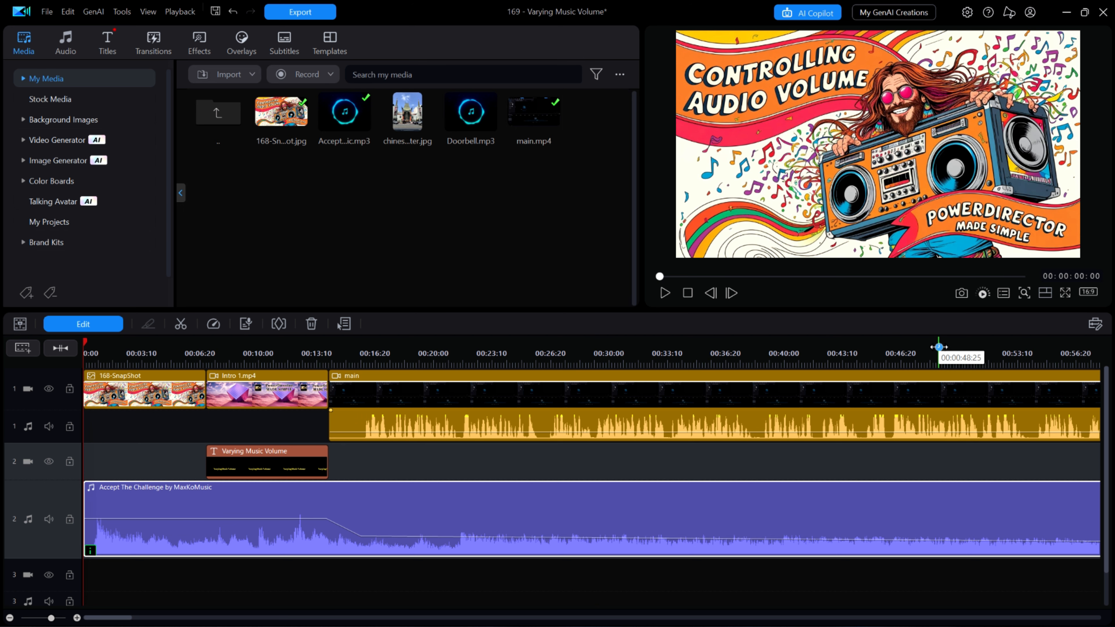
drag(941, 350, 357, 357)
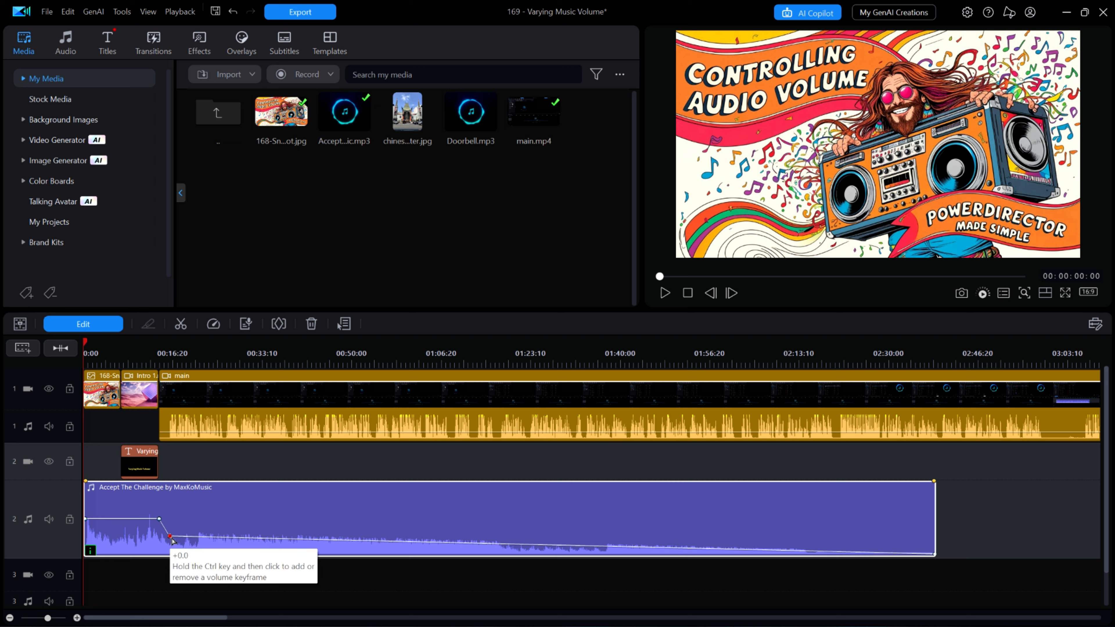
drag(174, 541, 173, 545)
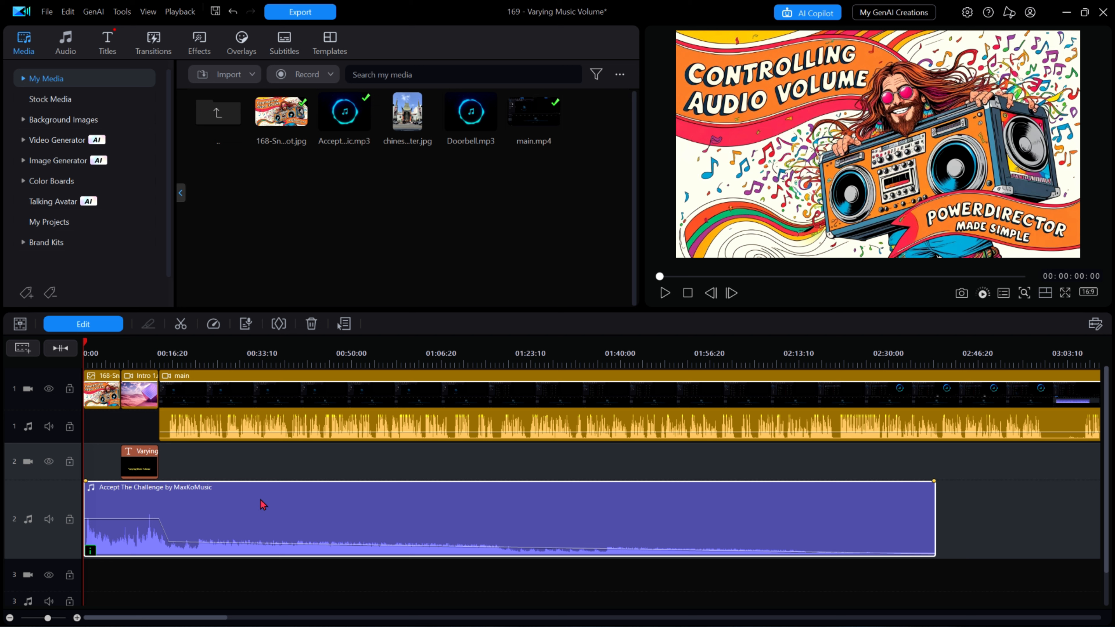
key(space)
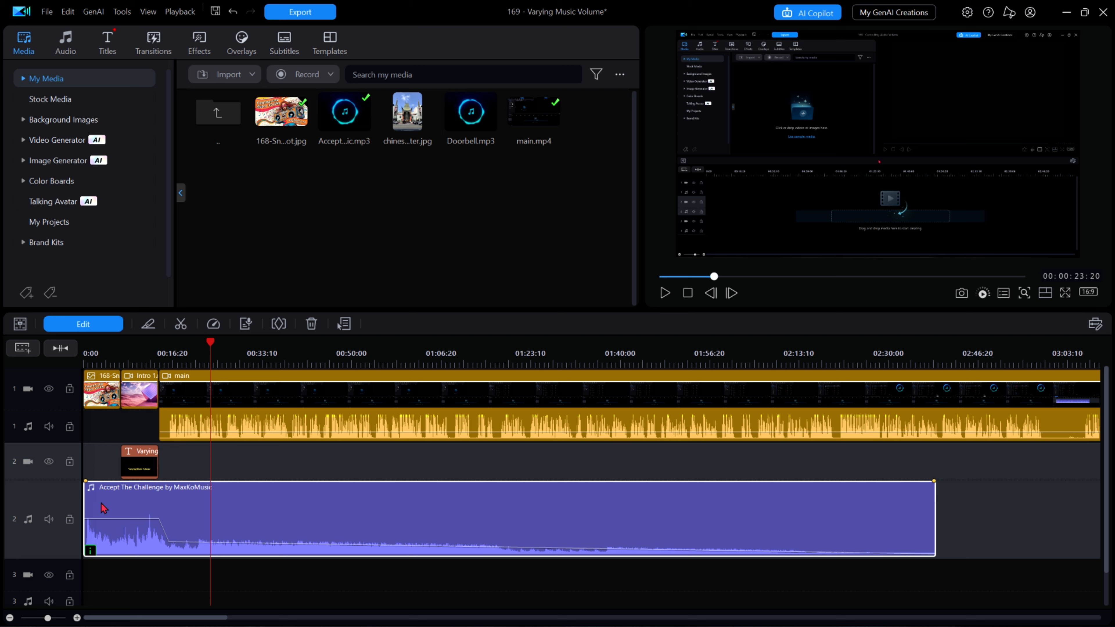
Step: Lock audio track 2 containing the music clip
click(69, 520)
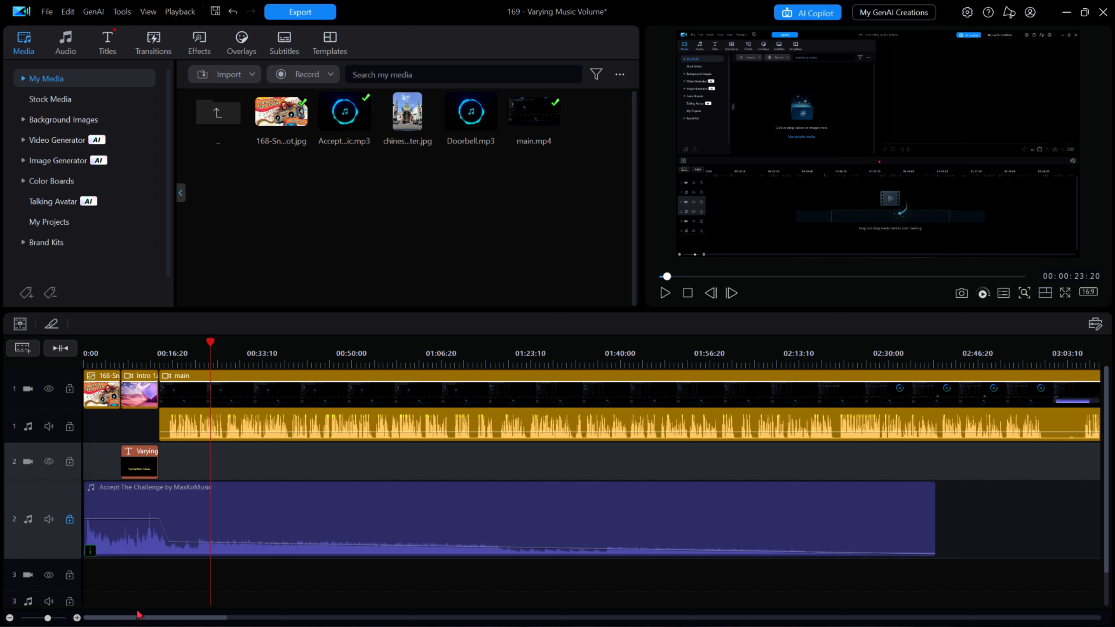
Step: Unlock audio track 2 and place Doorbell.mp3 on it at about 14:02 in the timeline
scroll(139, 617, right, 6)
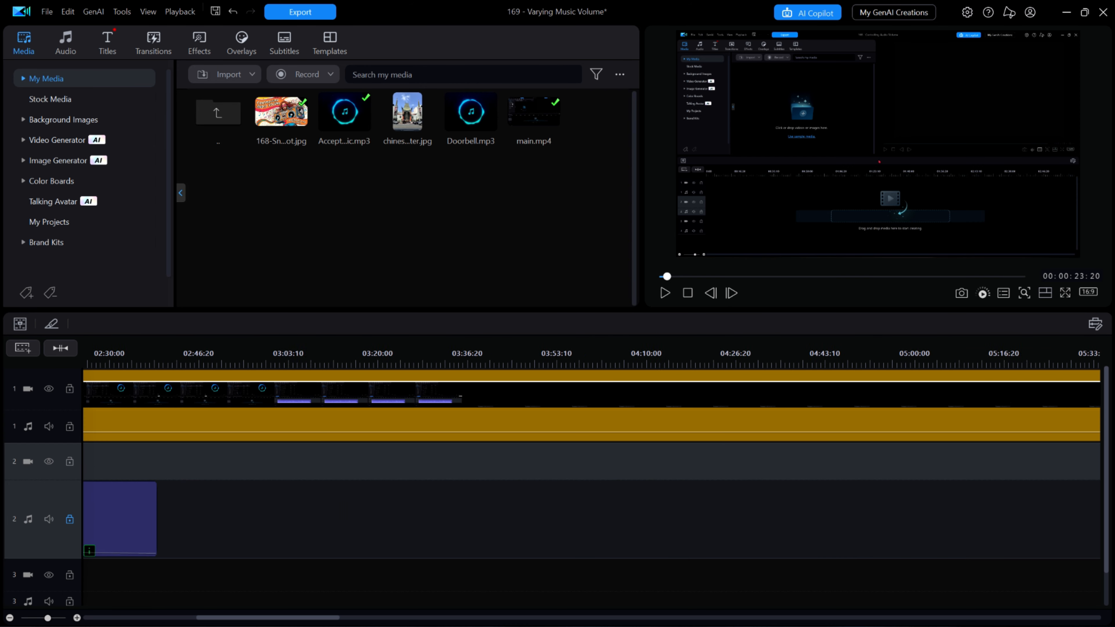
scroll(591, 461, right, 10)
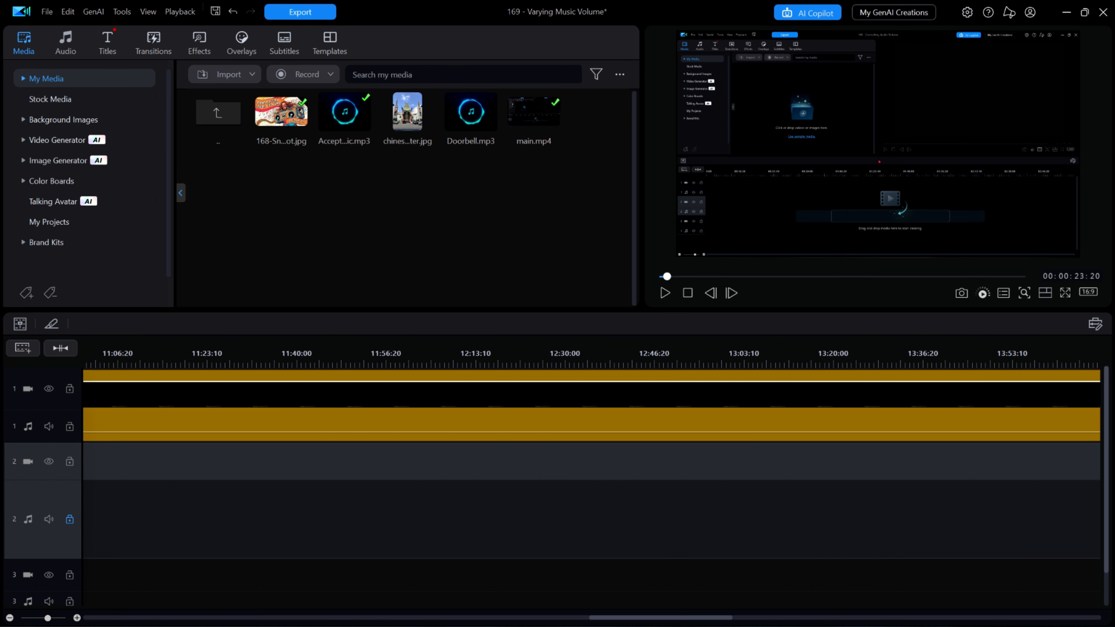
scroll(592, 461, right, 3)
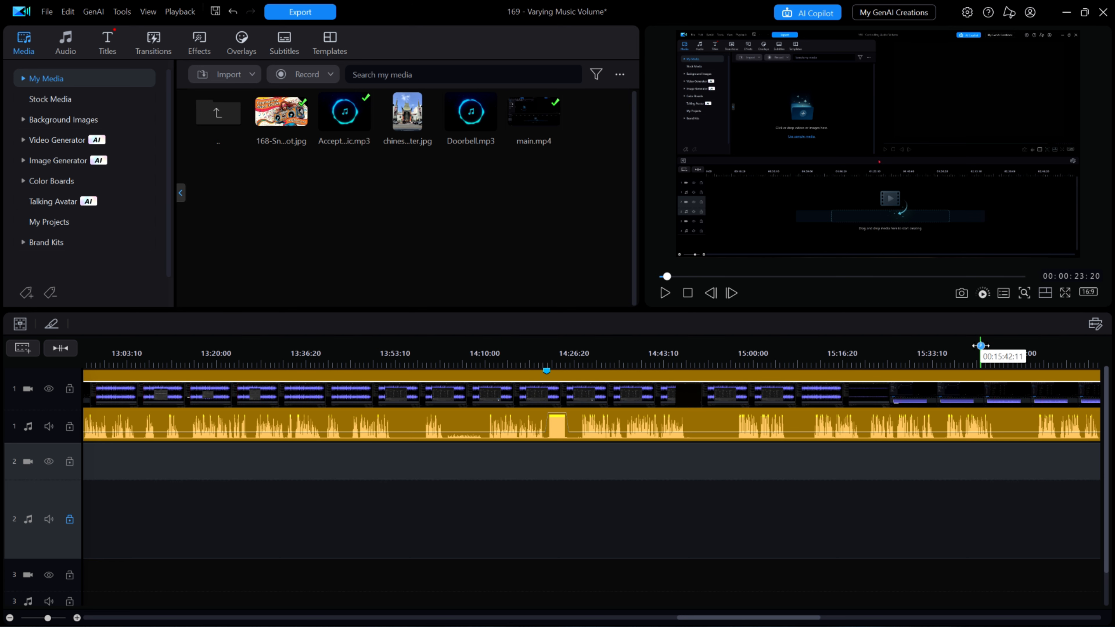
drag(262, 352, 324, 368)
drag(457, 617, 807, 617)
click(635, 354)
drag(635, 354, 1040, 349)
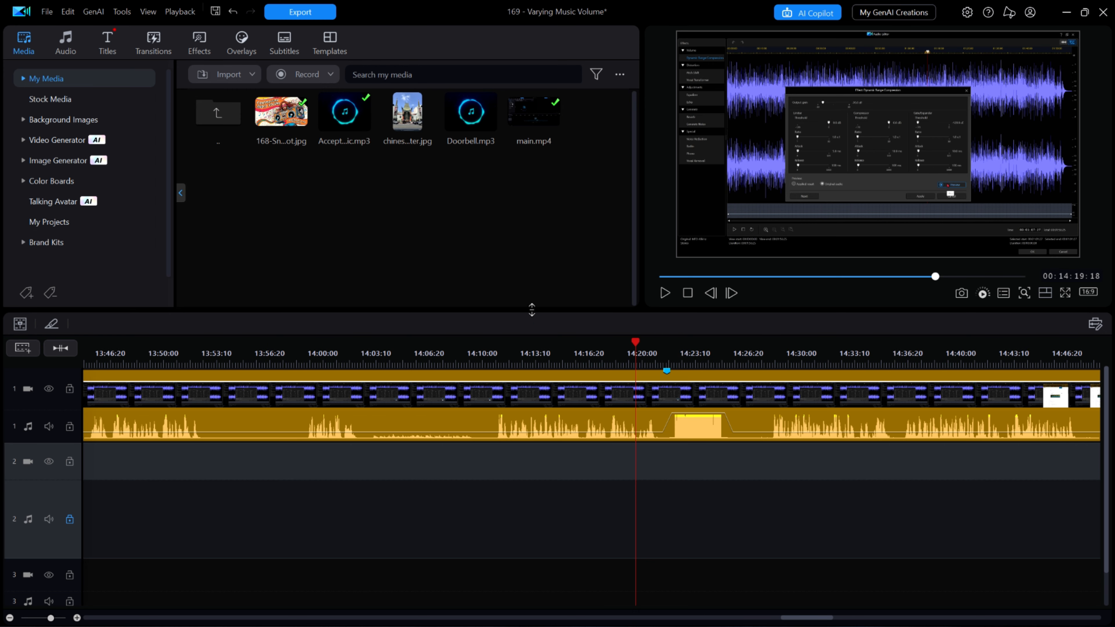
click(471, 132)
drag(474, 113, 382, 517)
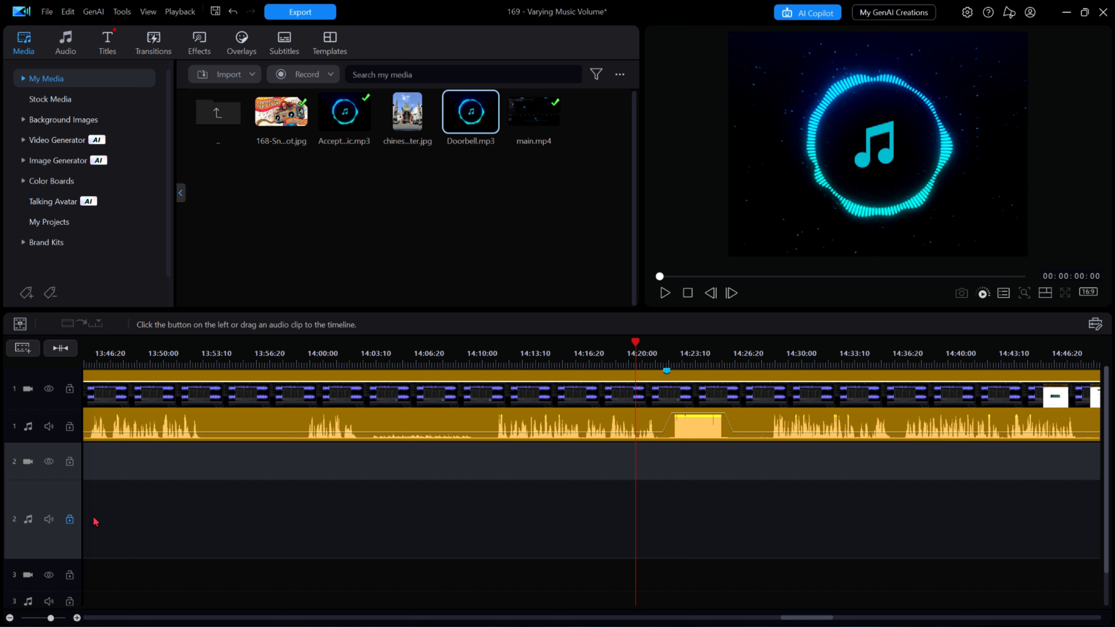
click(70, 521)
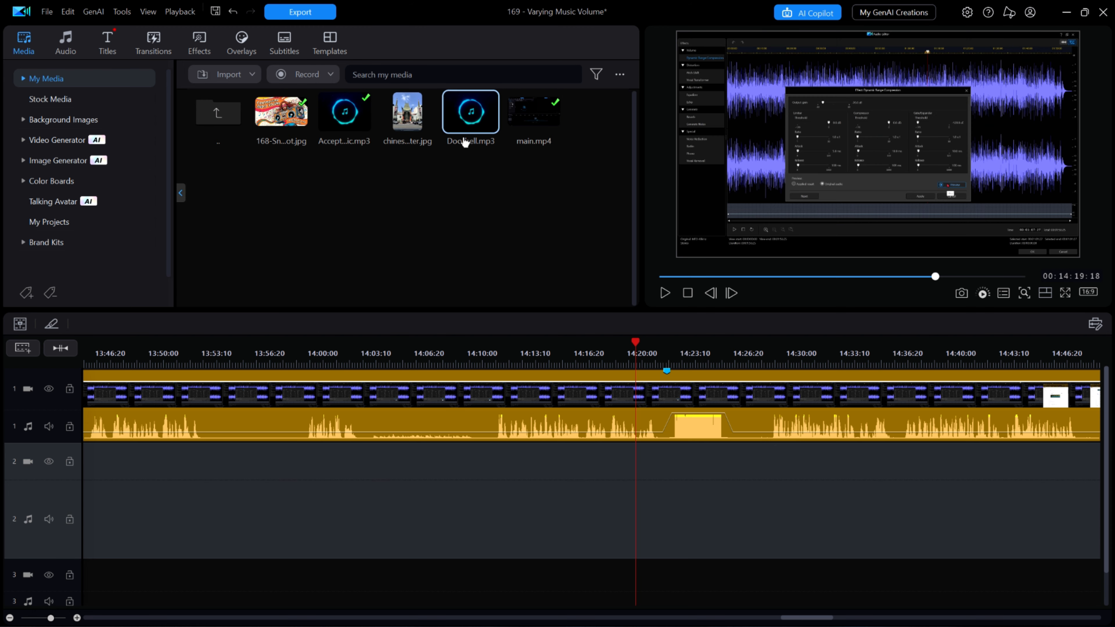
drag(470, 115, 359, 504)
Step: Play back the doorbell clip and the music's raised-volume section around the timeline marker near 14:21
key(space)
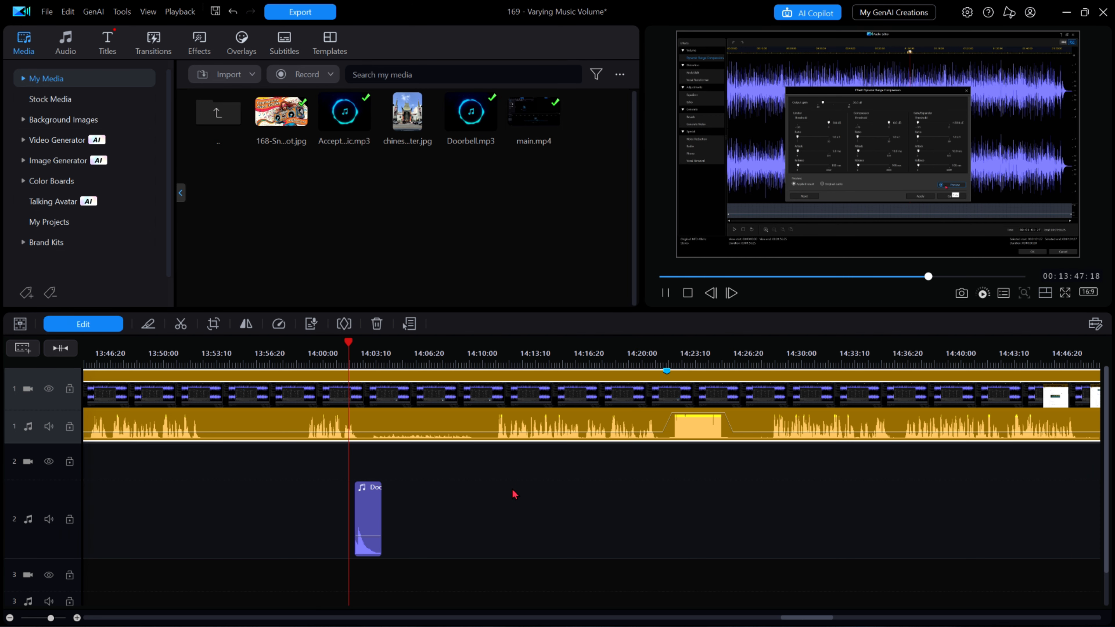
key(space)
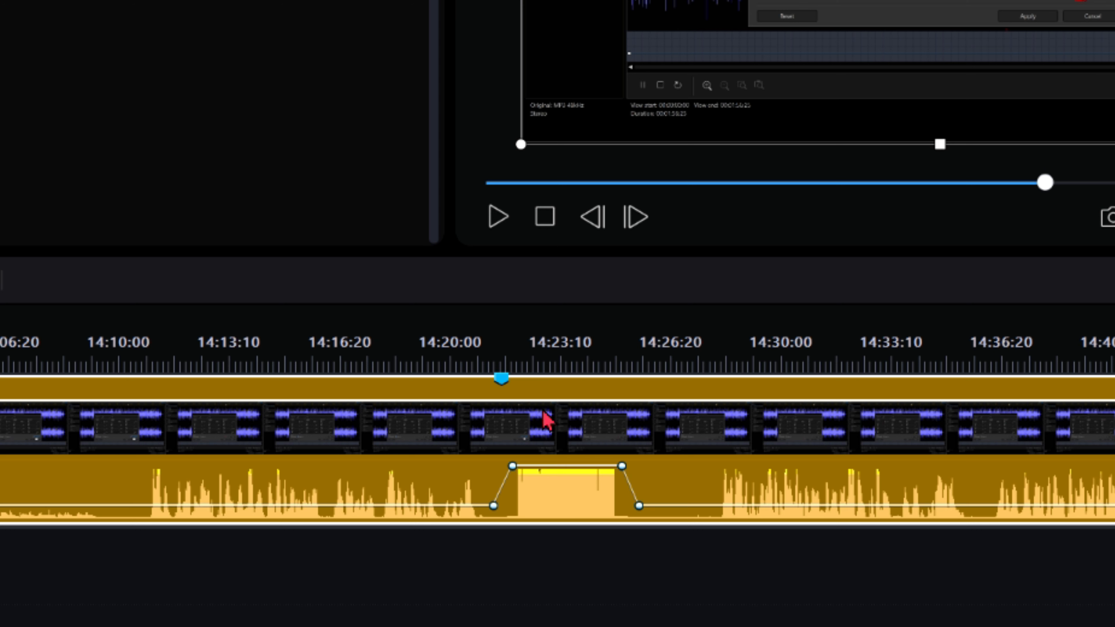
click(503, 381)
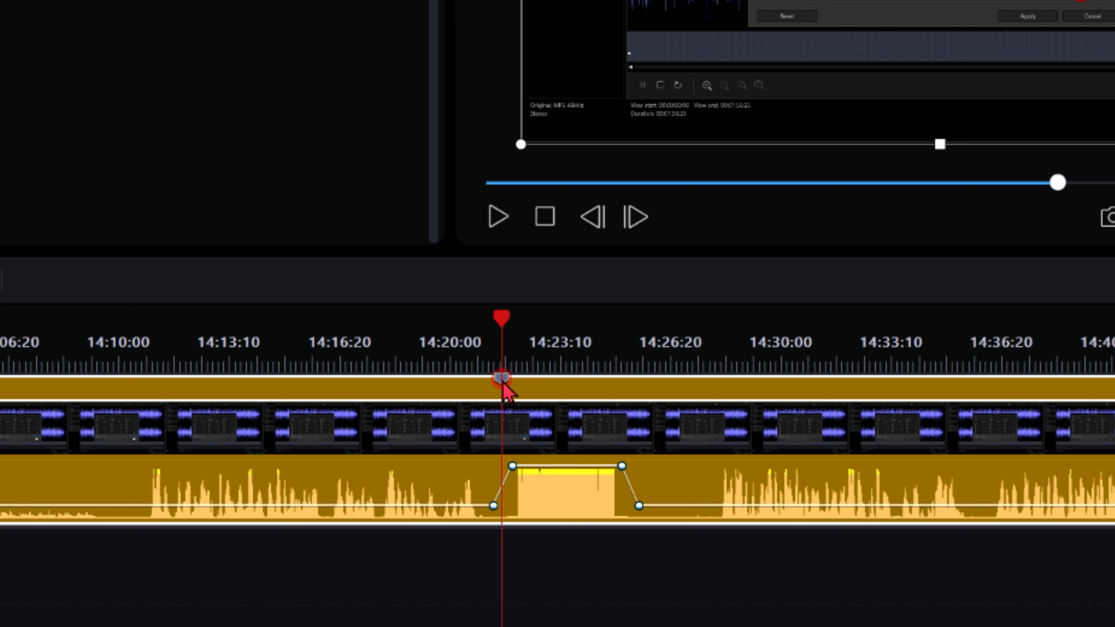
drag(261, 344, 1005, 364)
click(591, 529)
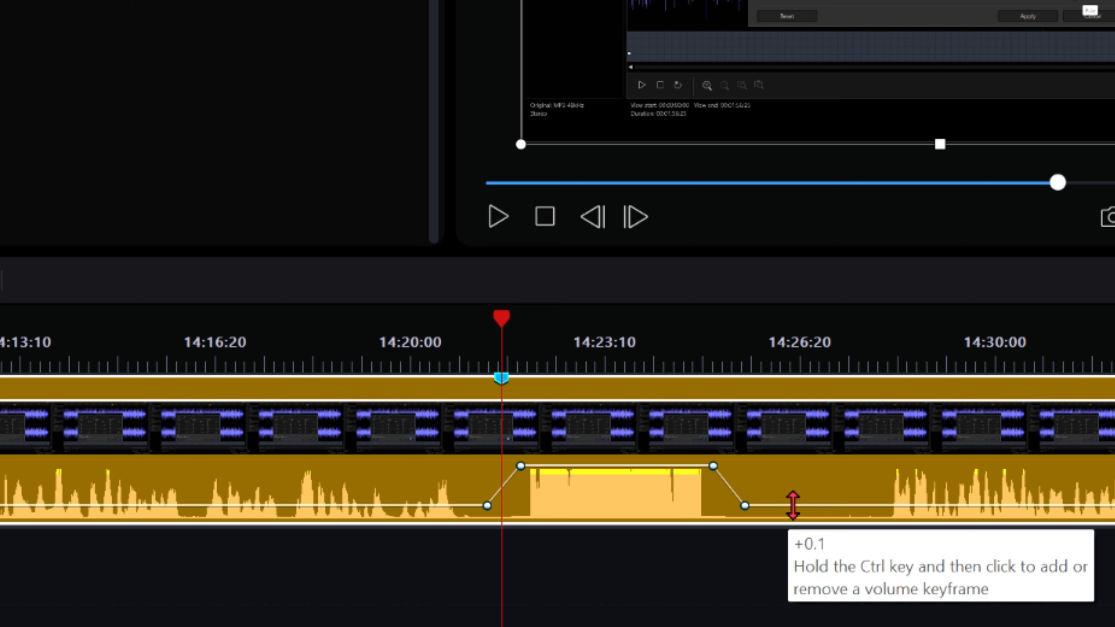
key(space)
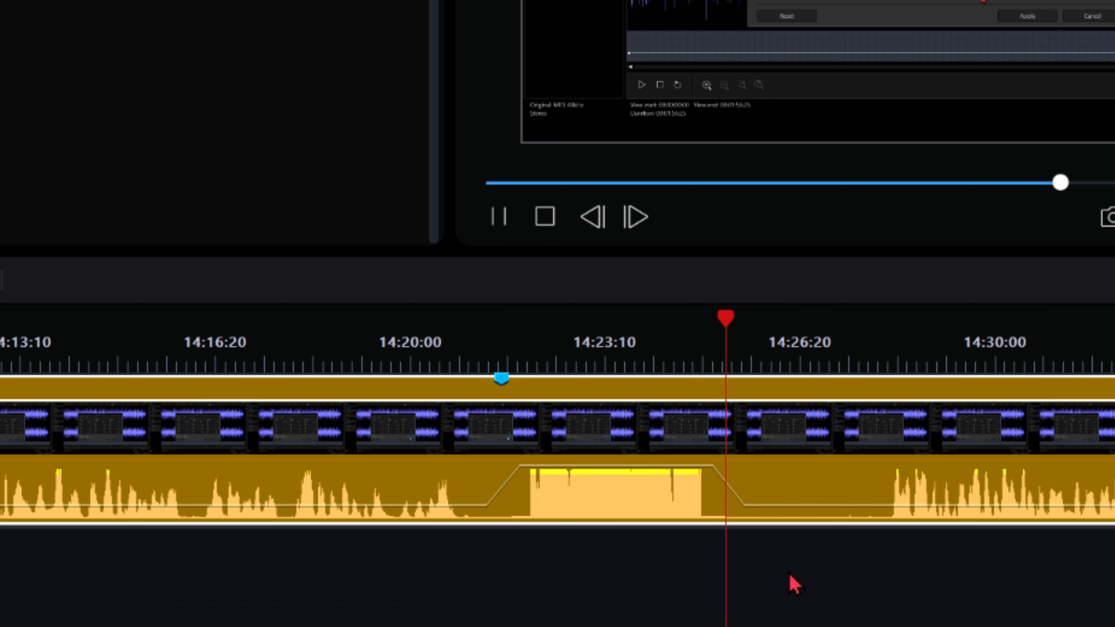
key(space)
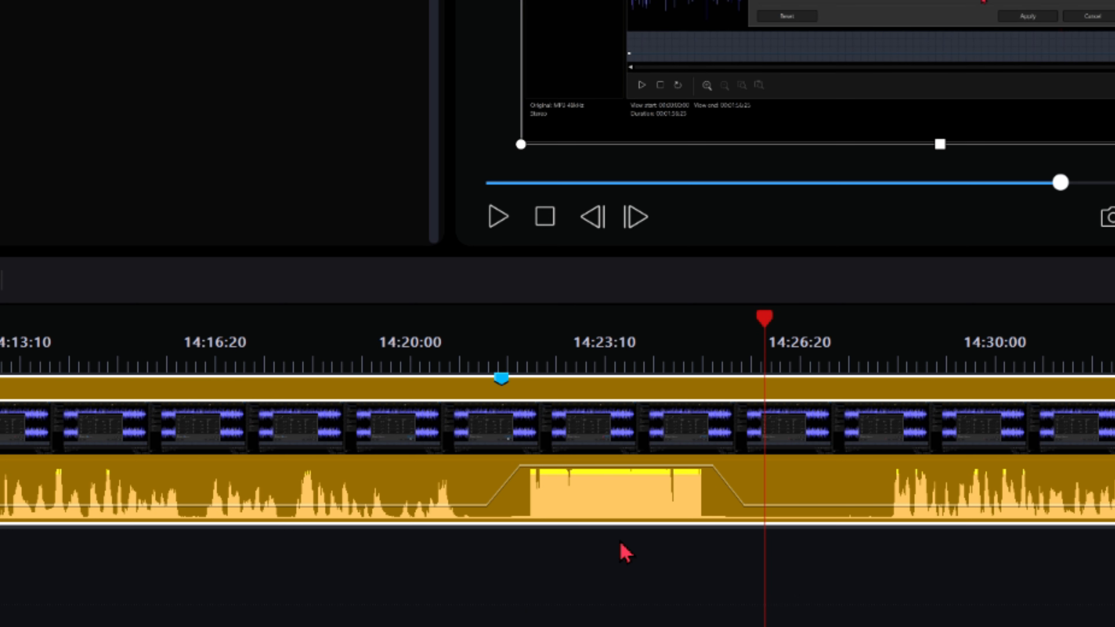